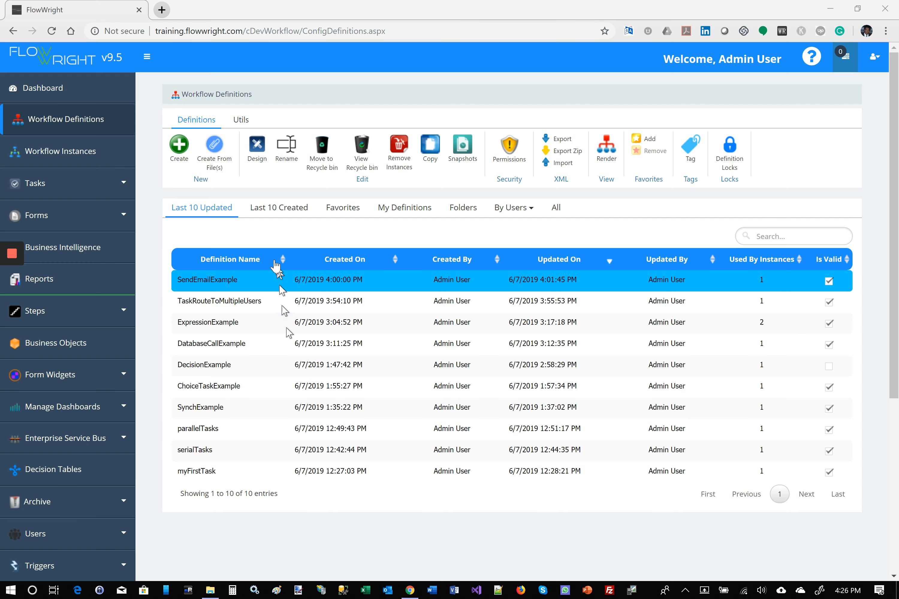
Step: Create a workflow definition named ChildDef and open it in the designer
left_click(178, 147)
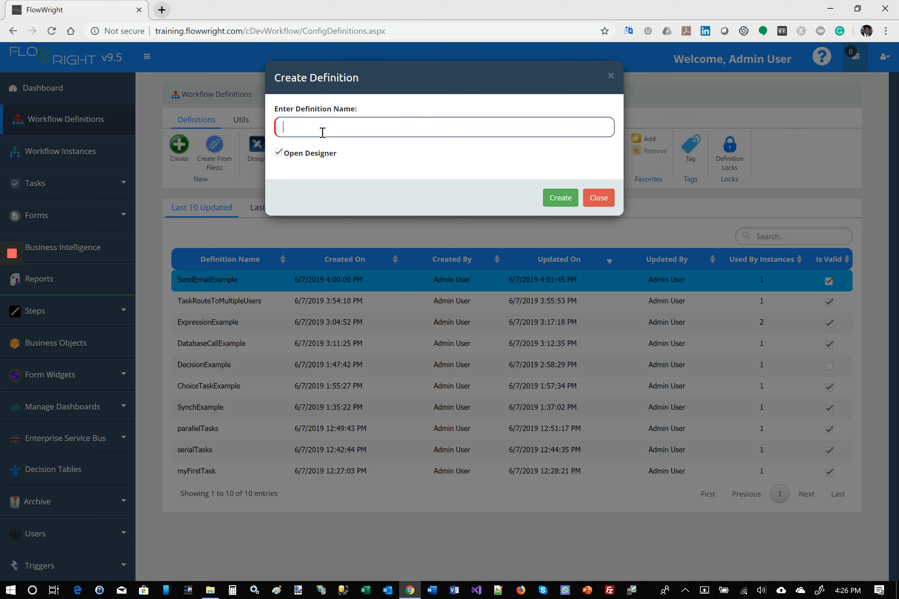
type("ChildDef")
left_click(559, 198)
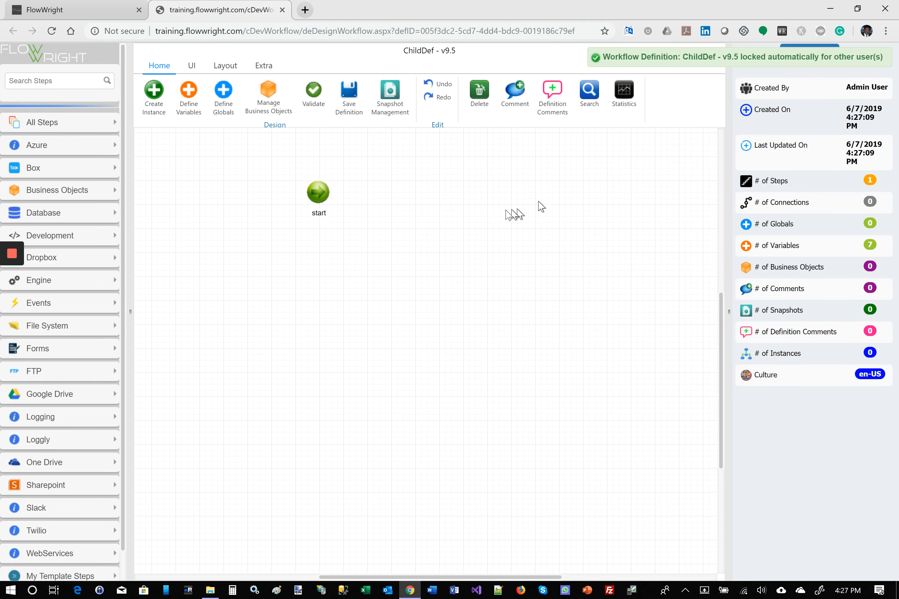
Step: Add a "Computes decisions" step below and right of the start step, and connect start to it
left_click(40, 77)
type("d")
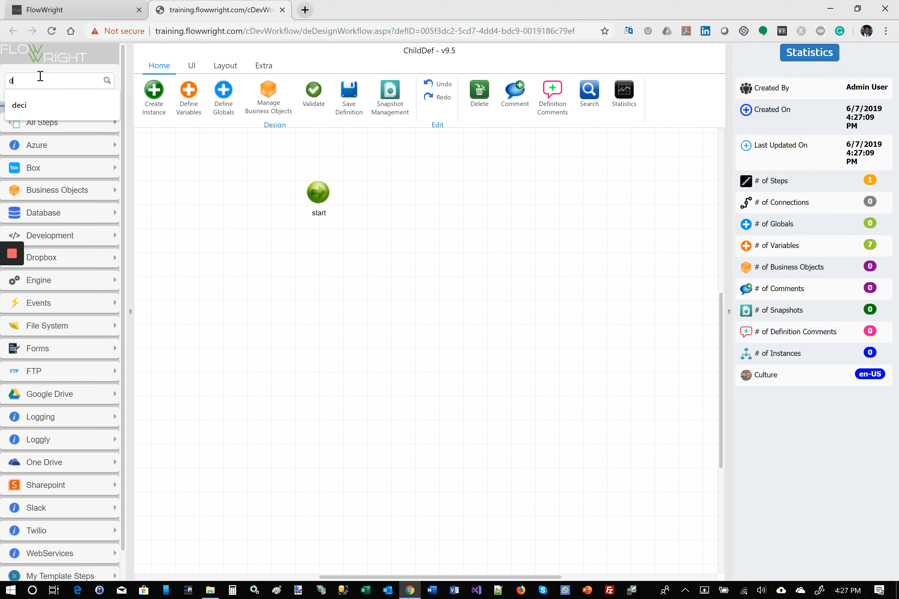
type("ecis")
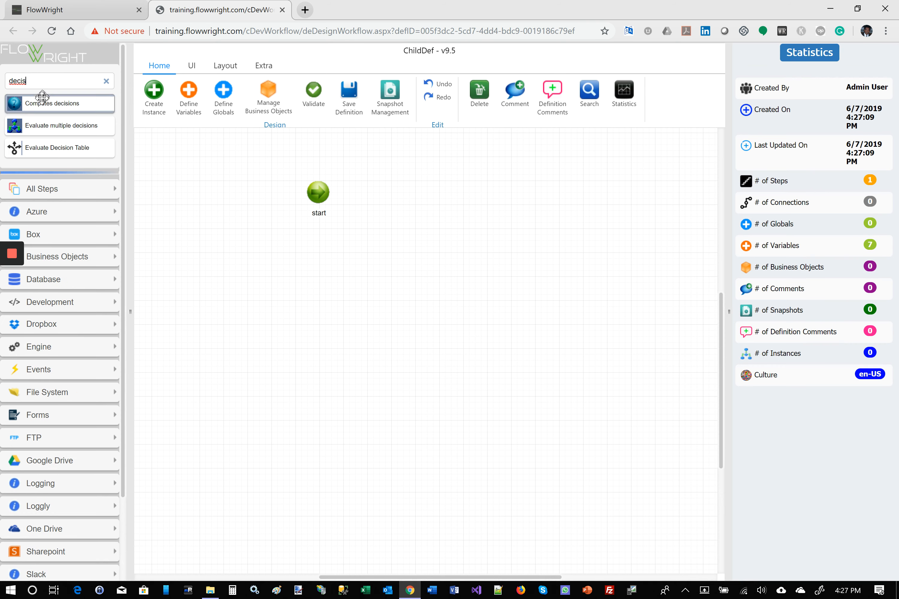
left_click_drag(41, 102, 463, 282)
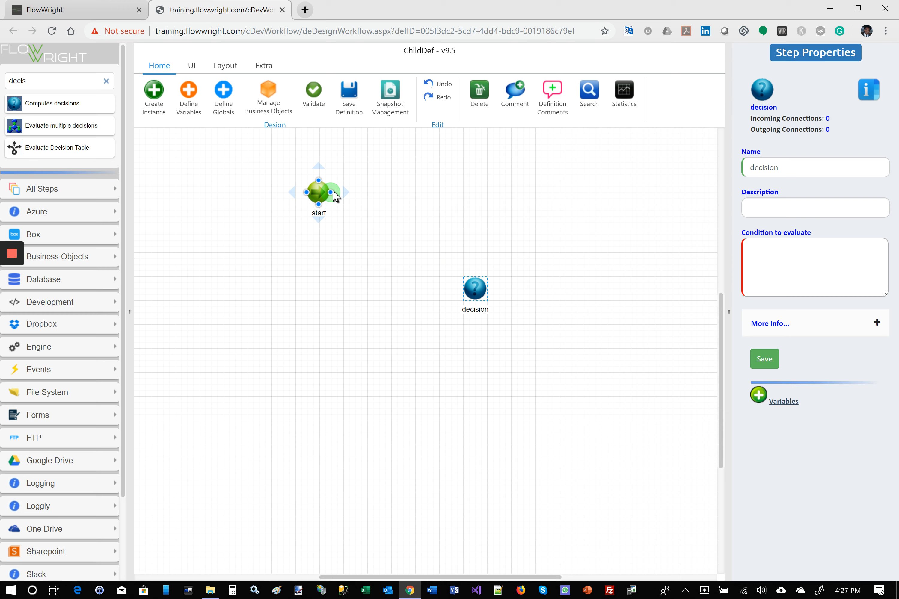
left_click_drag(333, 193, 478, 277)
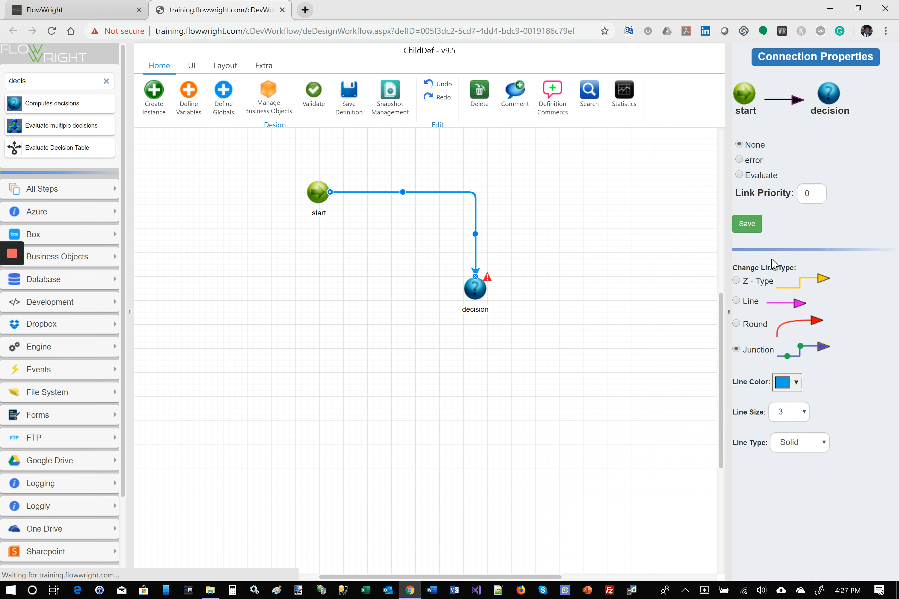
Step: Set the decision step's condition to evaluate to 1==1 and save the step properties
left_click(478, 288)
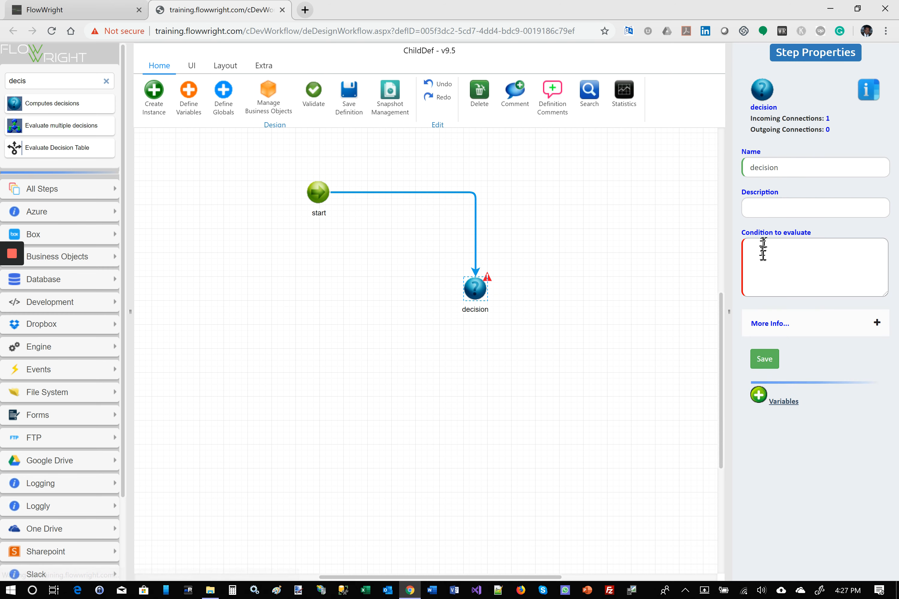
left_click(763, 255)
type("1==1")
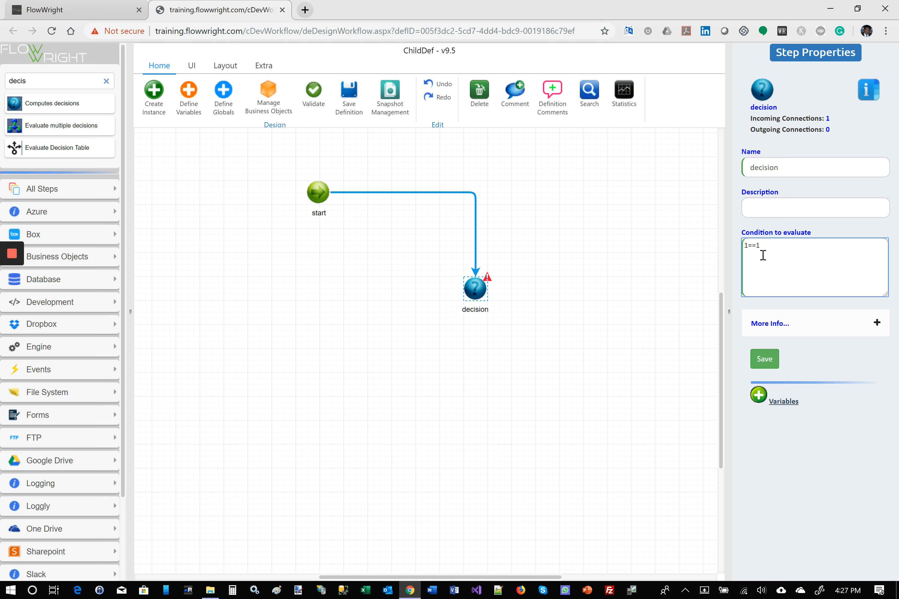
left_click(764, 359)
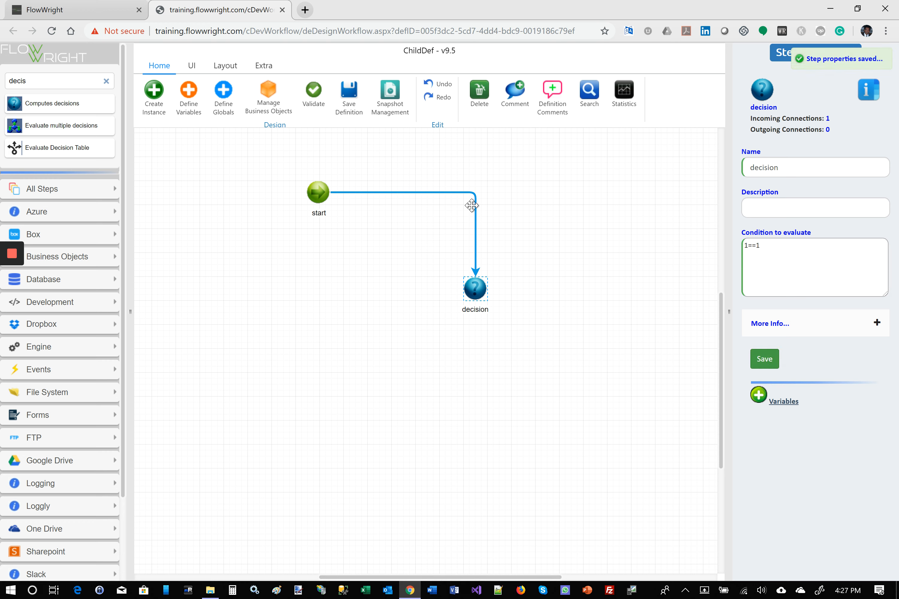
Step: Save the ChildDef definition and close its designer, returning to the workflow definitions list
left_click(358, 100)
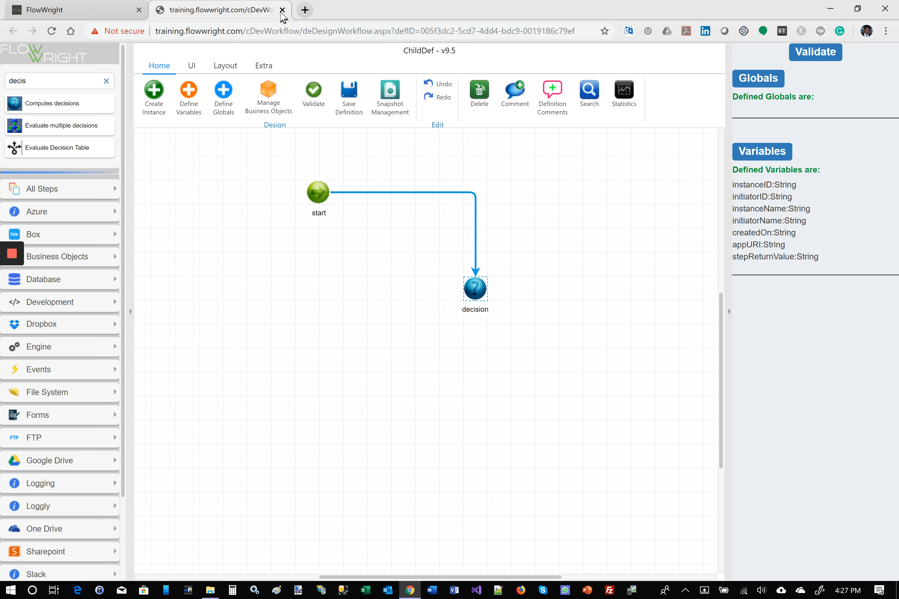
left_click(283, 11)
left_click(506, 99)
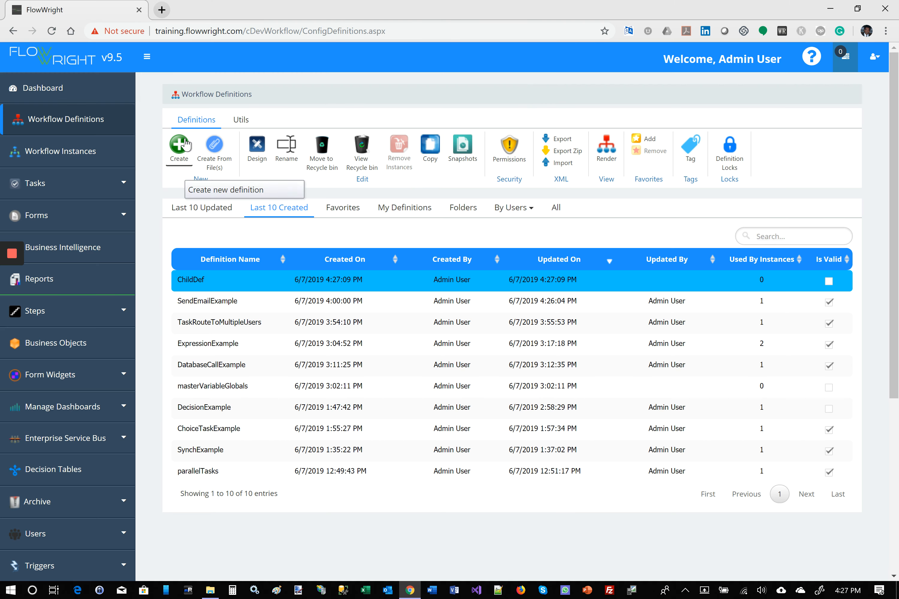
Step: Create a second workflow definition named ParentDef and open it in the designer
left_click(184, 144)
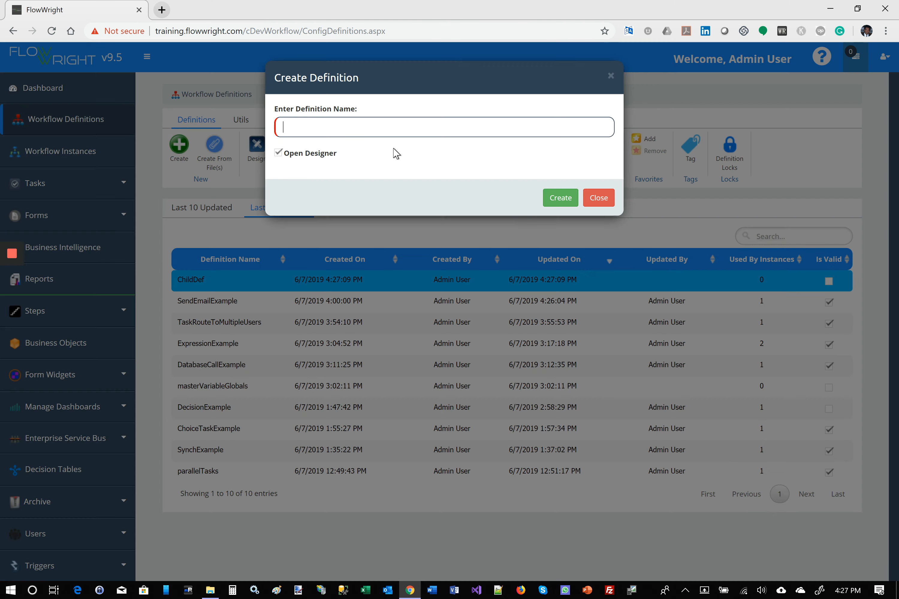
type("Paren")
left_click(560, 198)
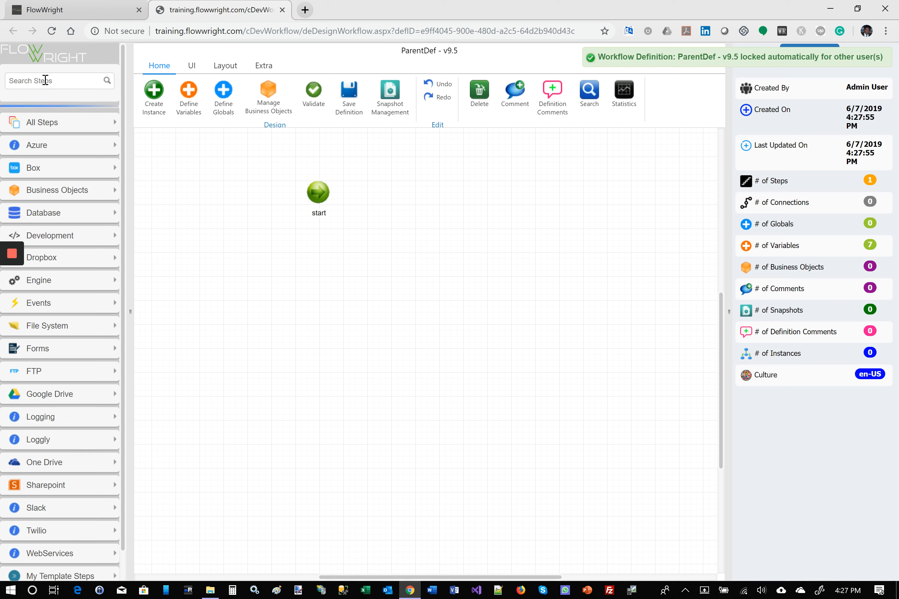
Step: Add a step of type subworkflow below and right of the start step, and connect start to it
left_click(76, 83)
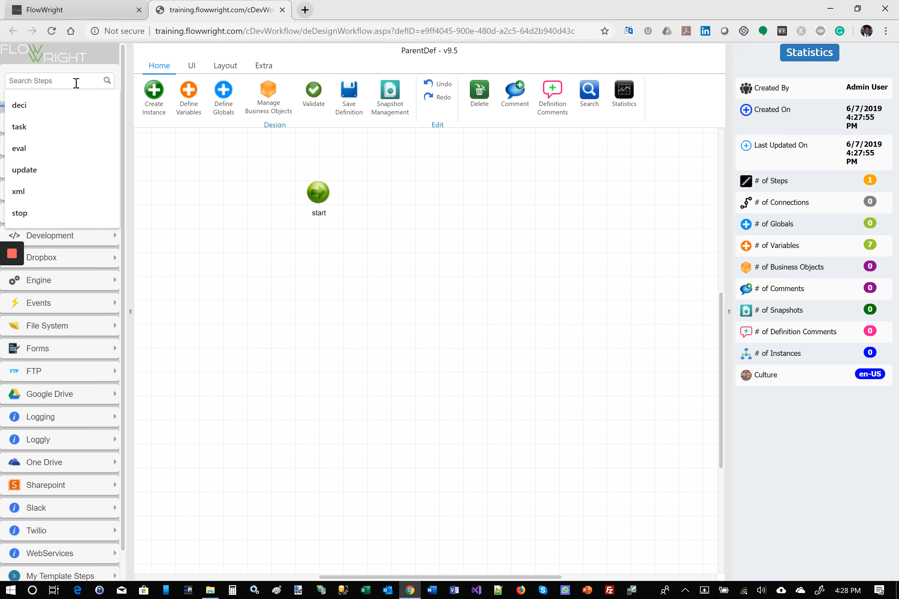
type("sub")
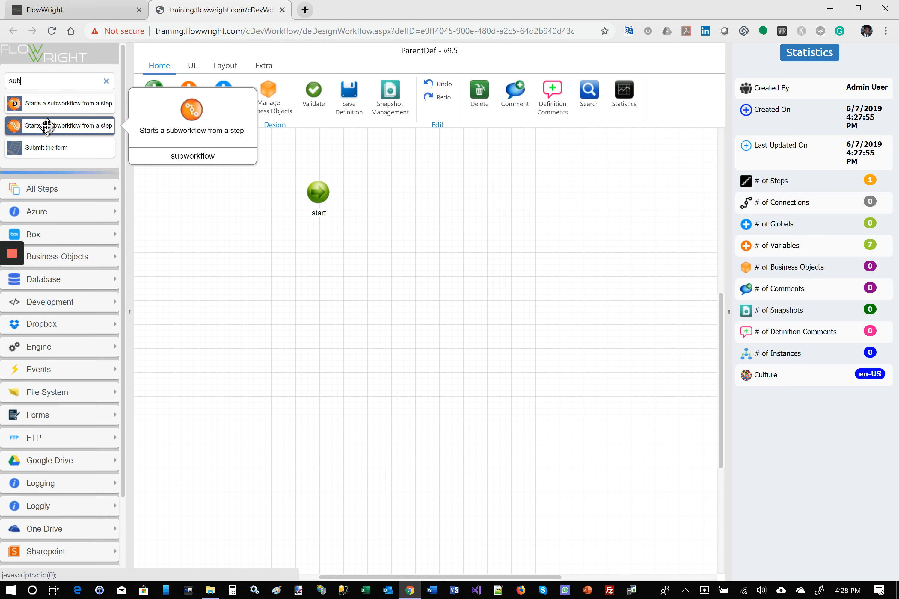
mouse_move(47, 124)
left_click_drag(47, 124, 481, 278)
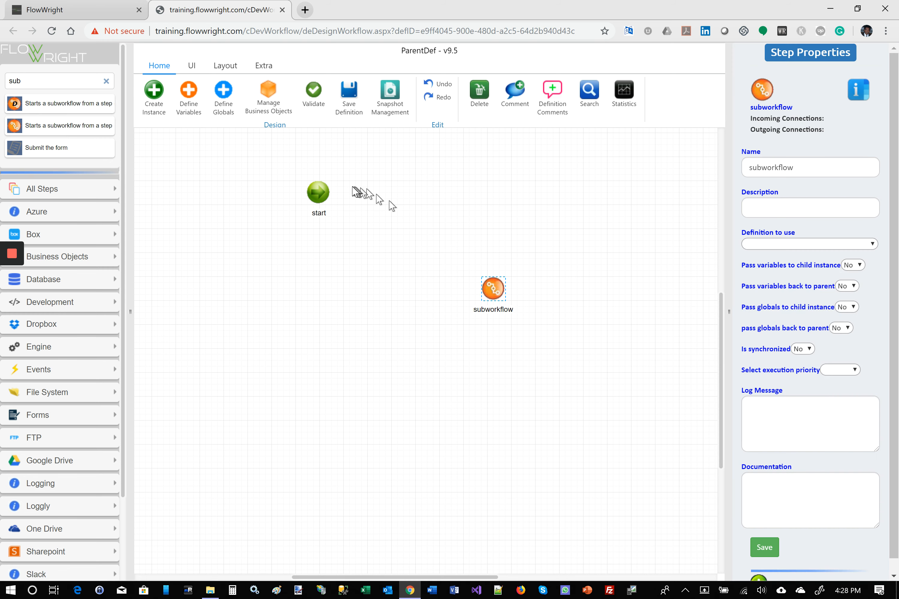
left_click_drag(331, 192, 493, 282)
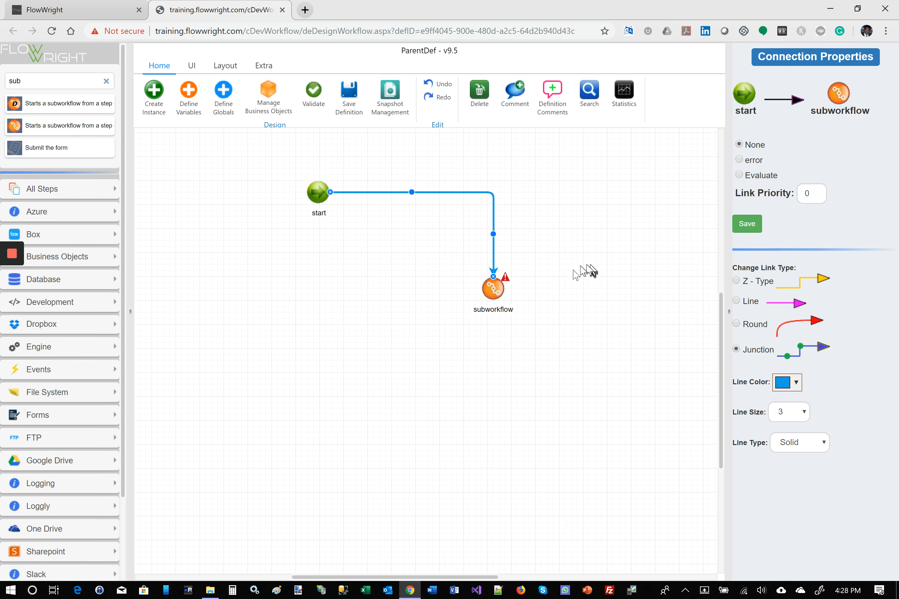
Step: Configure the subworkflow step to use ChildDef, synchronized, with medium execution priority, then save its properties and the definition
left_click(493, 286)
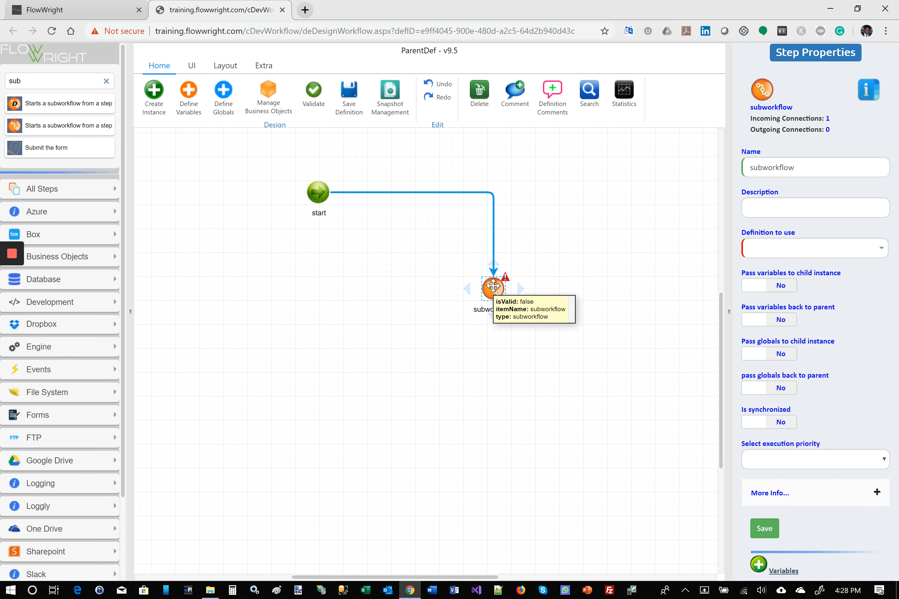
left_click(880, 247)
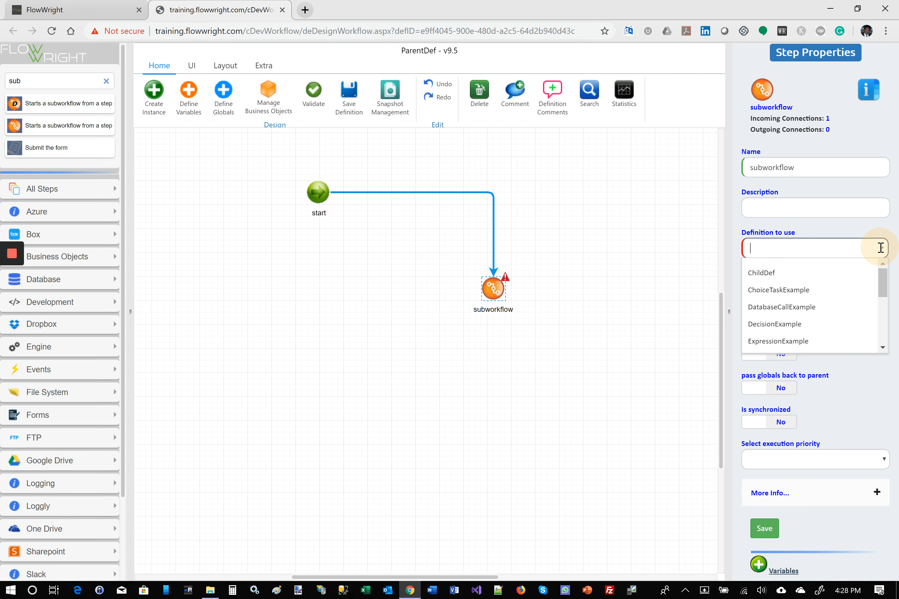
left_click(766, 273)
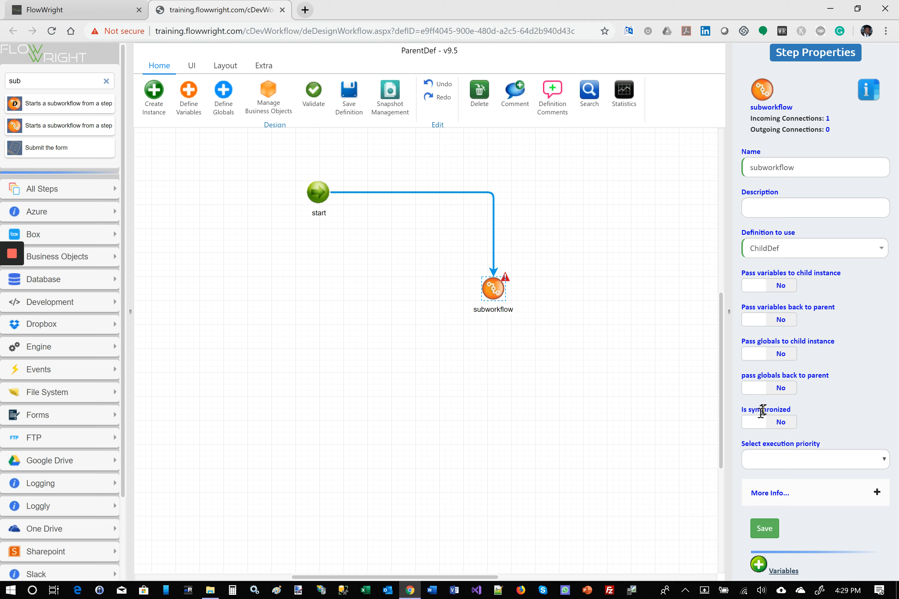
left_click(757, 427)
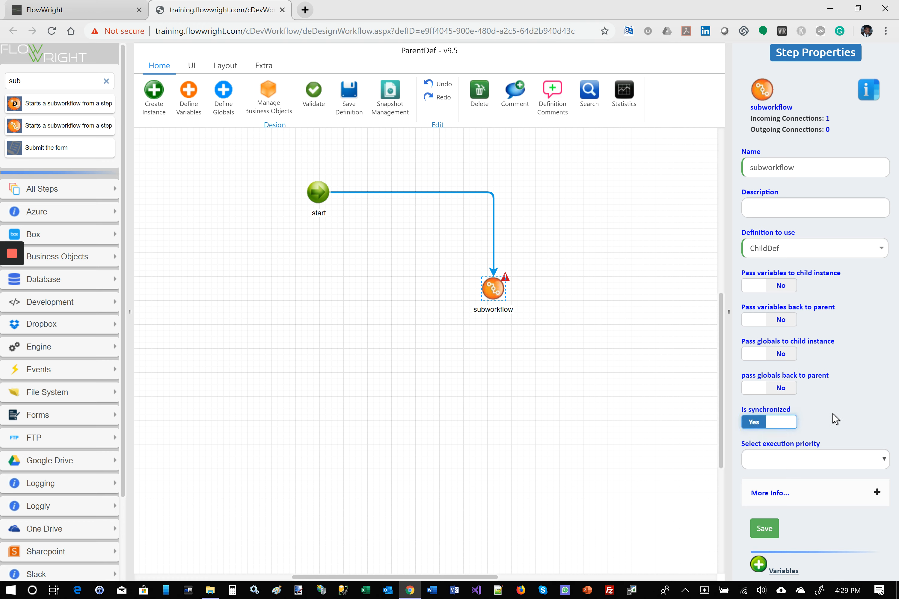
left_click(883, 460)
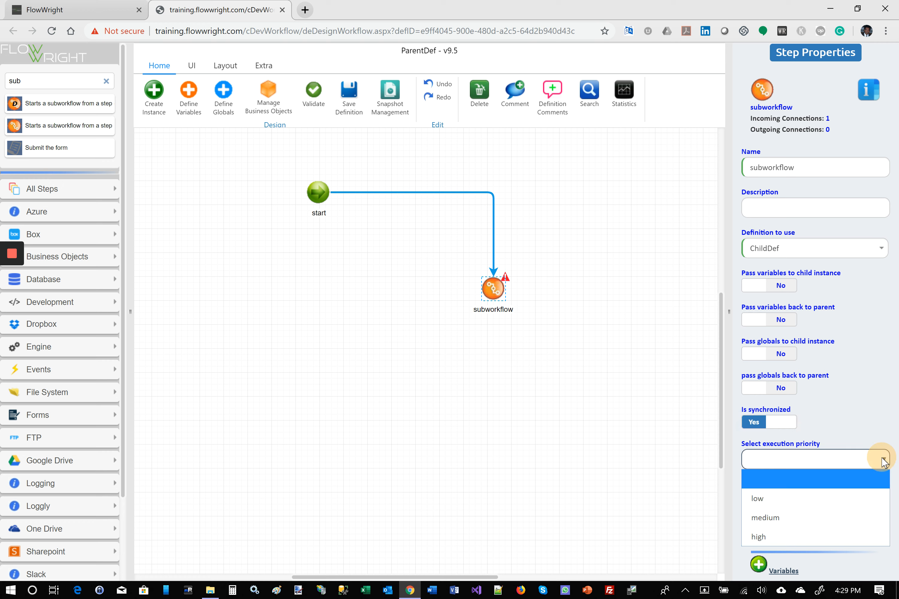
left_click(820, 518)
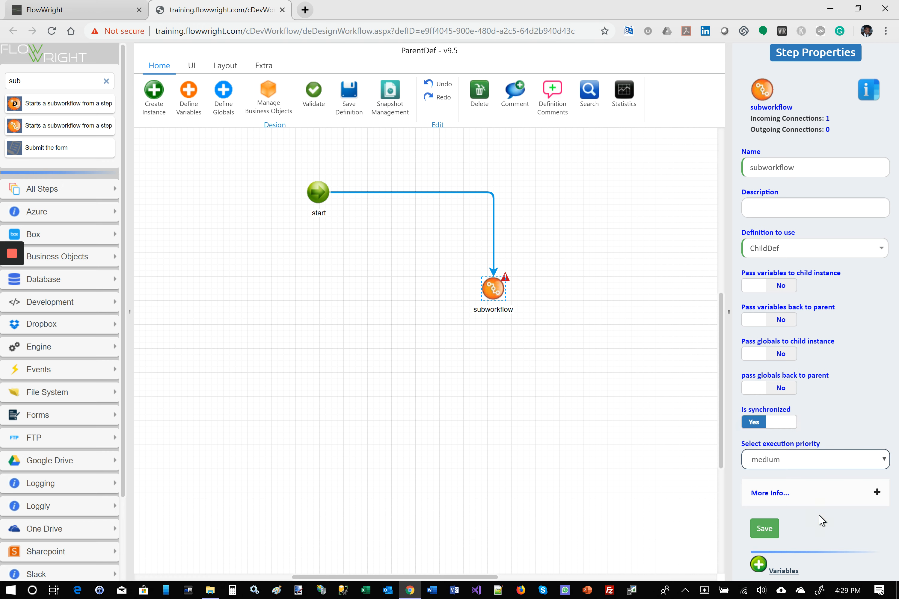
left_click(769, 527)
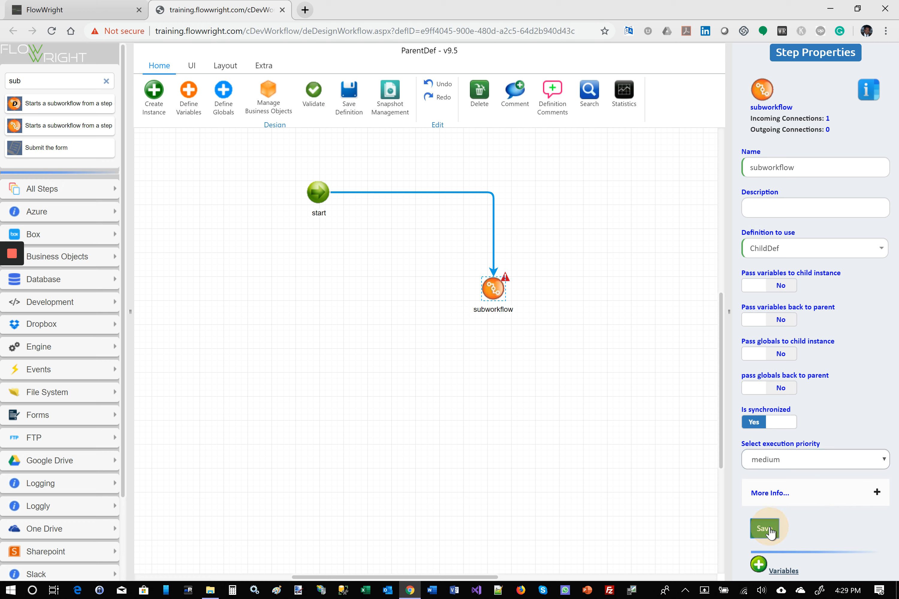
left_click(357, 98)
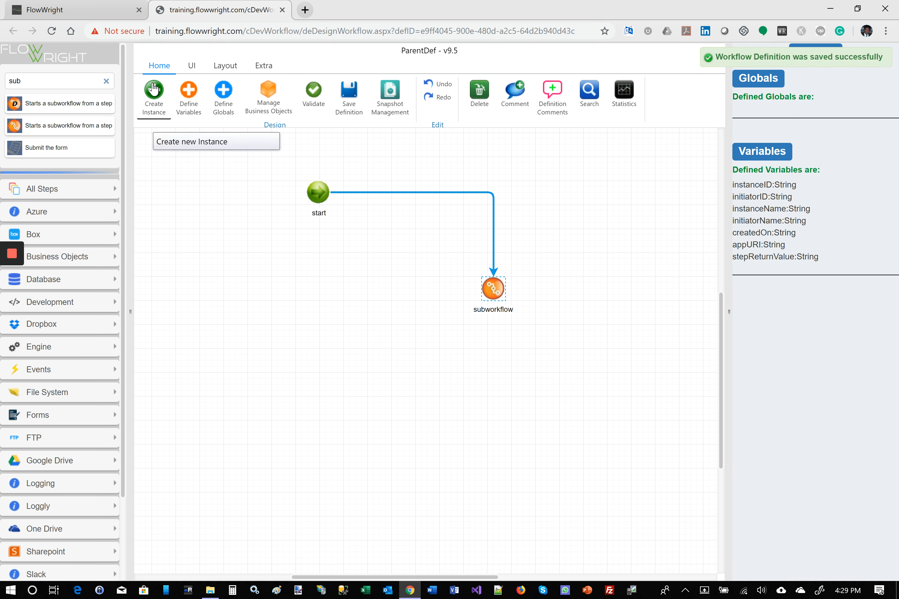
Step: Create and execute a ParentDef instance with a generated name, then close the designer
left_click(154, 88)
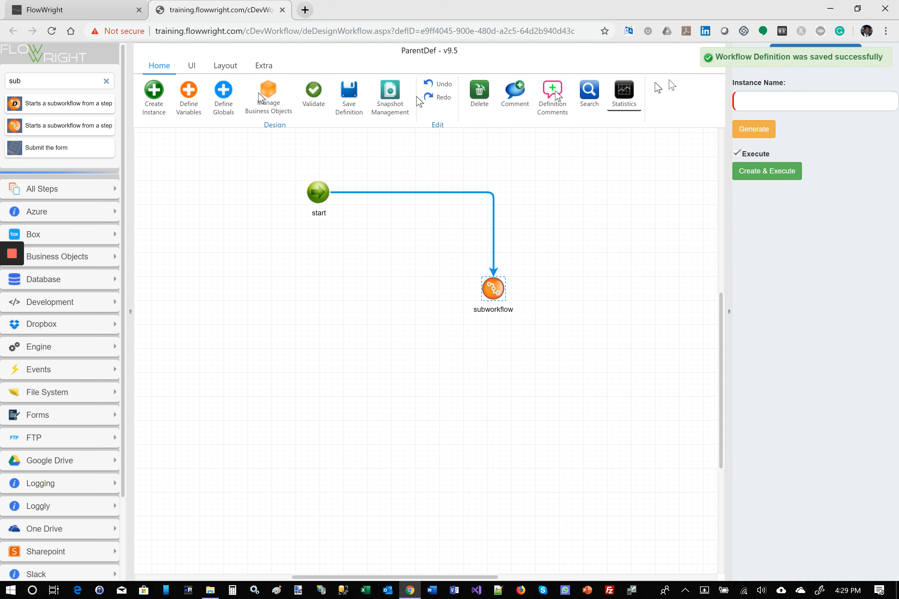
left_click(753, 130)
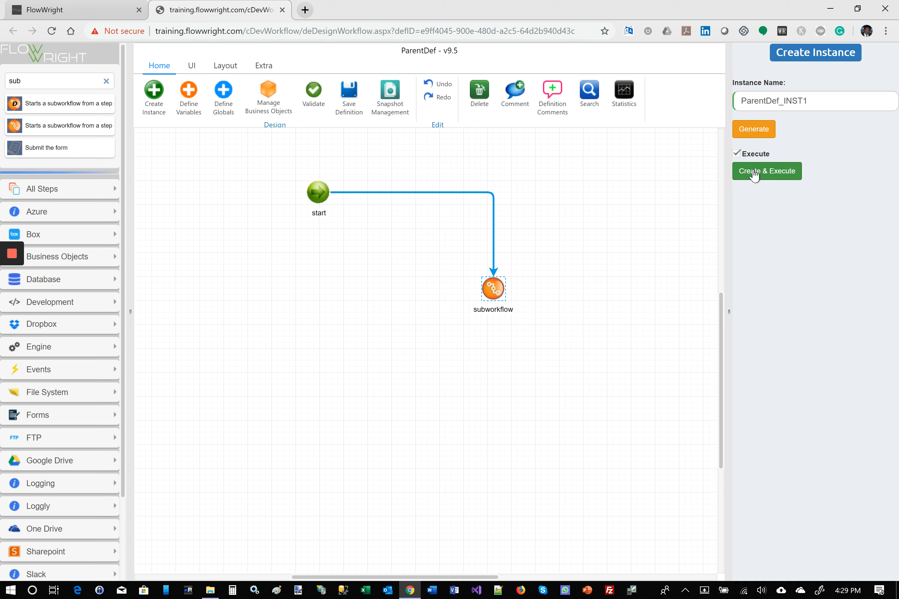
left_click(754, 174)
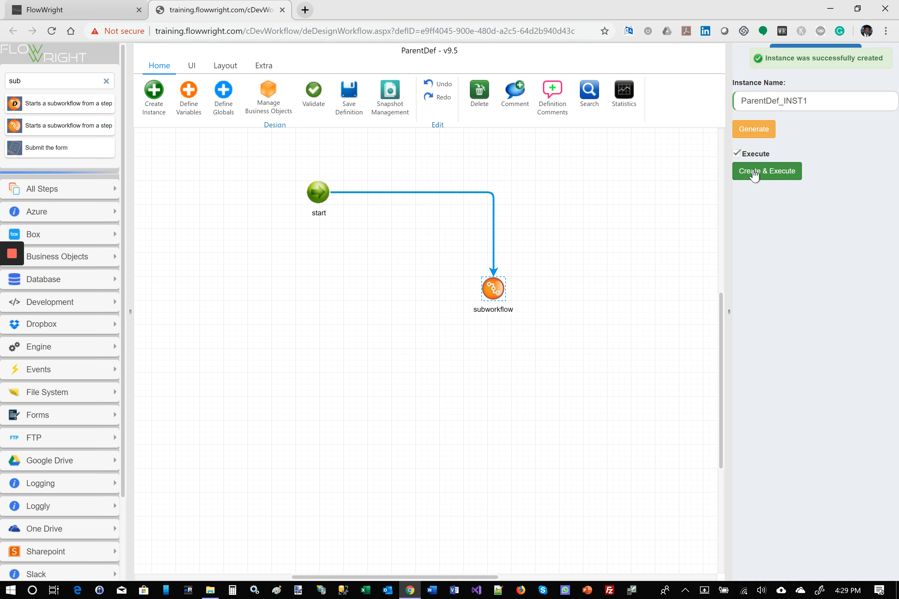
left_click(283, 10)
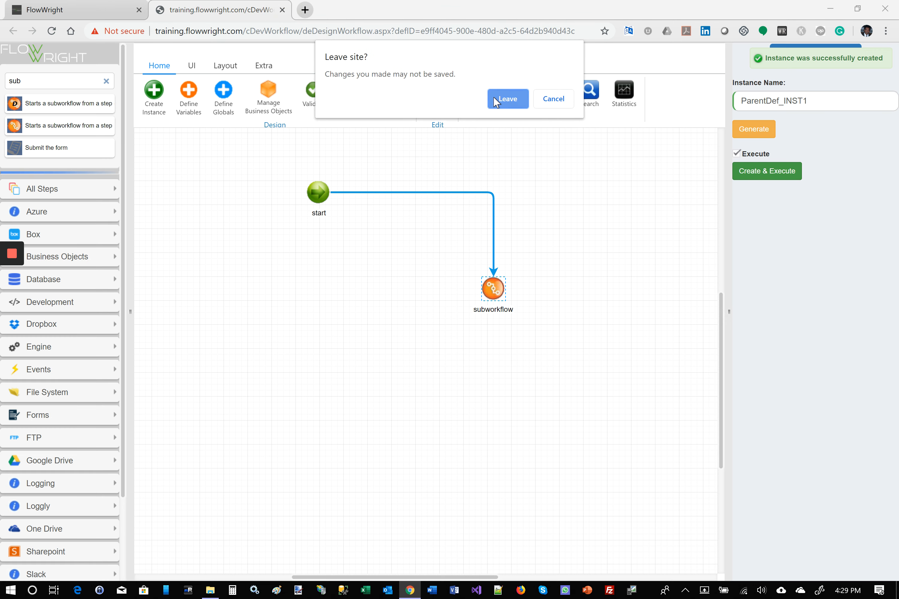
left_click(493, 98)
Step: Show the subworkflow information in the workflow instances list and check it for the new ParentDef instance
left_click(56, 151)
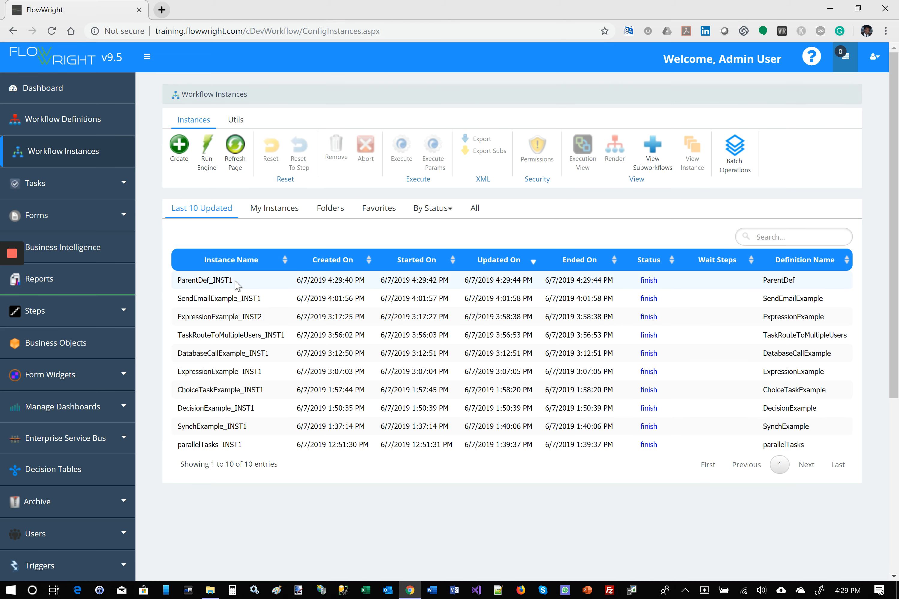
left_click(237, 285)
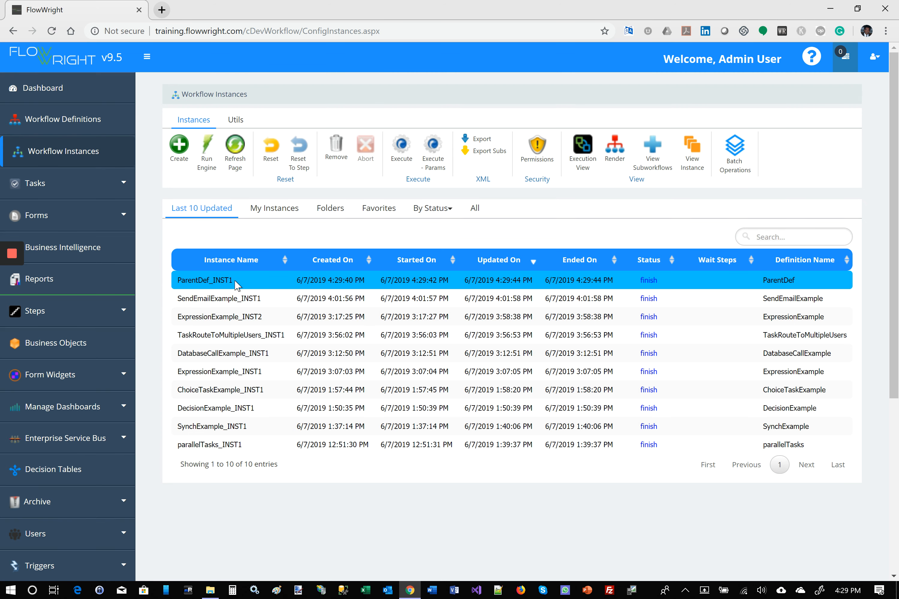
left_click(646, 151)
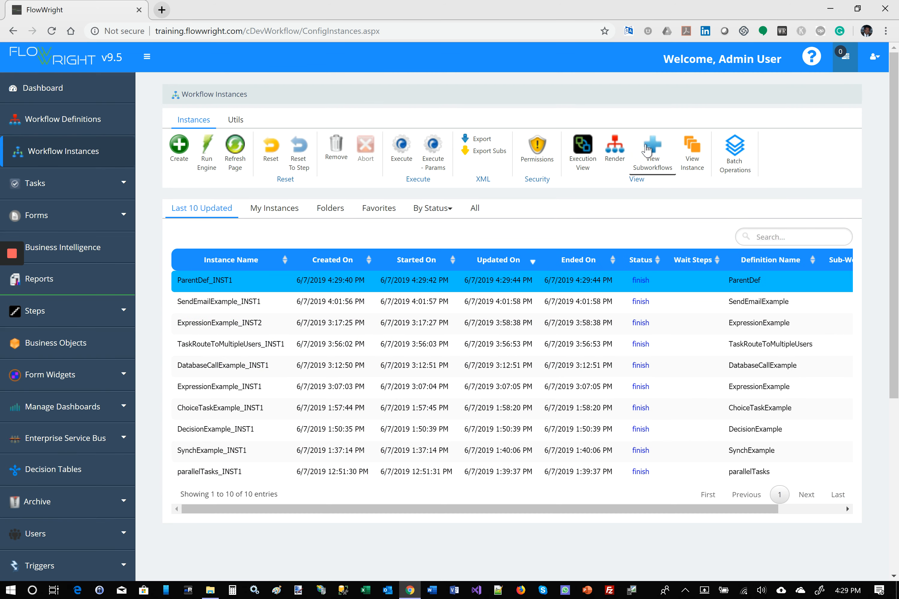
left_click(826, 513)
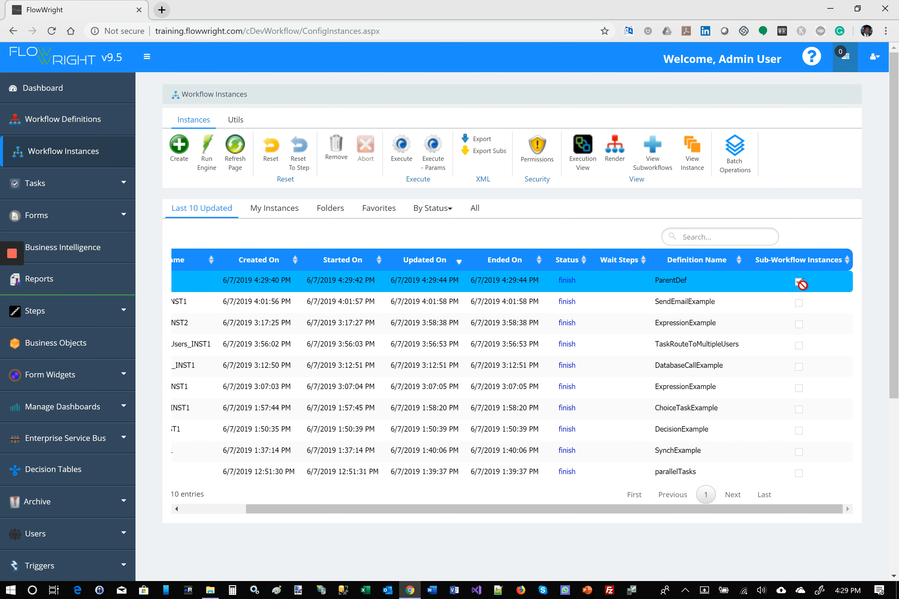
left_click(210, 510)
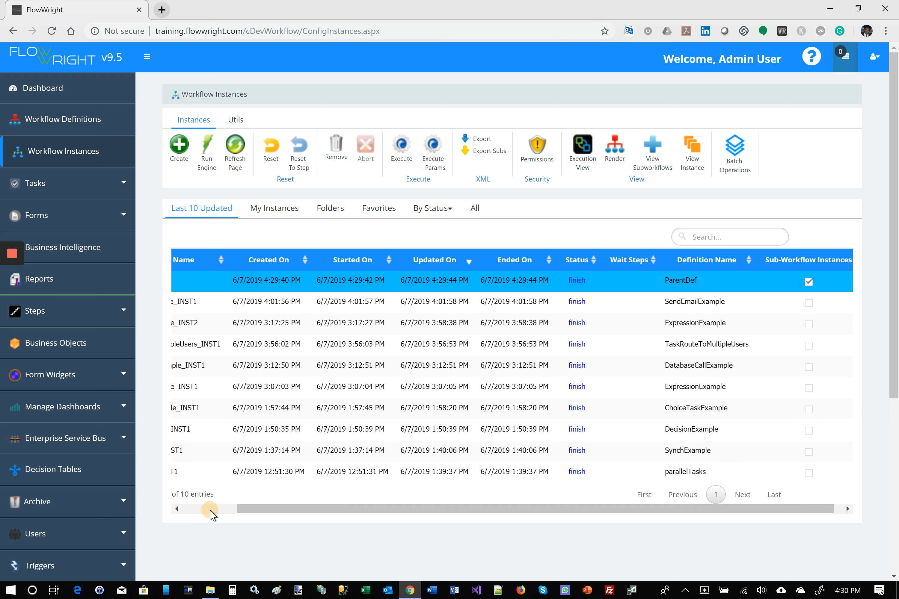
Step: Render the ParentDef instance, inspect the child instance opened from its subworkflow step, and close the child's view
left_click(618, 153)
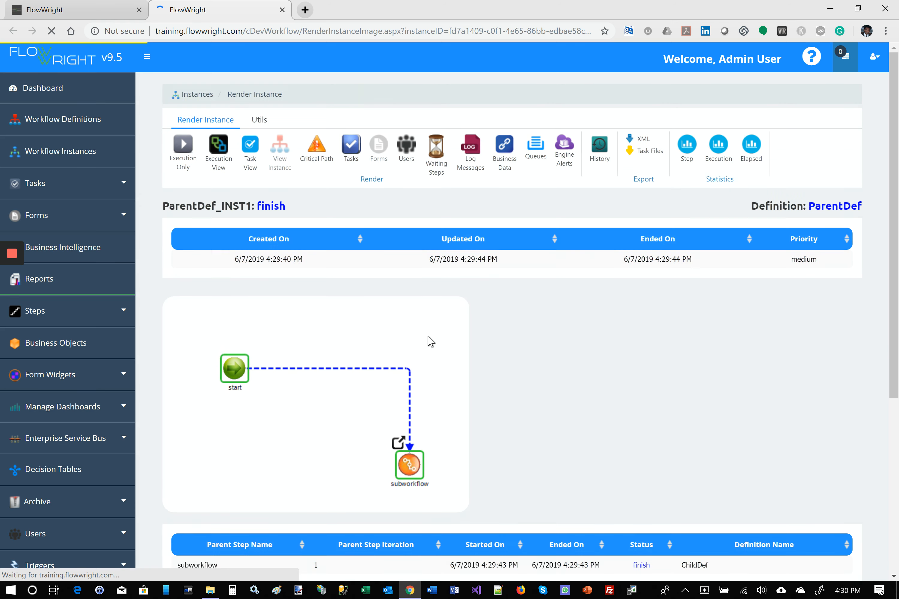
scroll(429, 340, "down", 1)
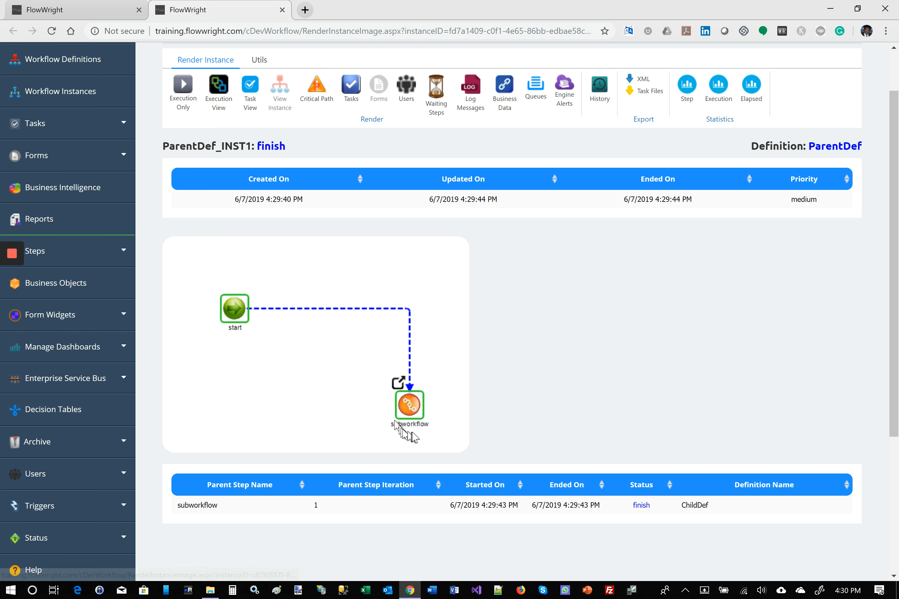
left_click(399, 385)
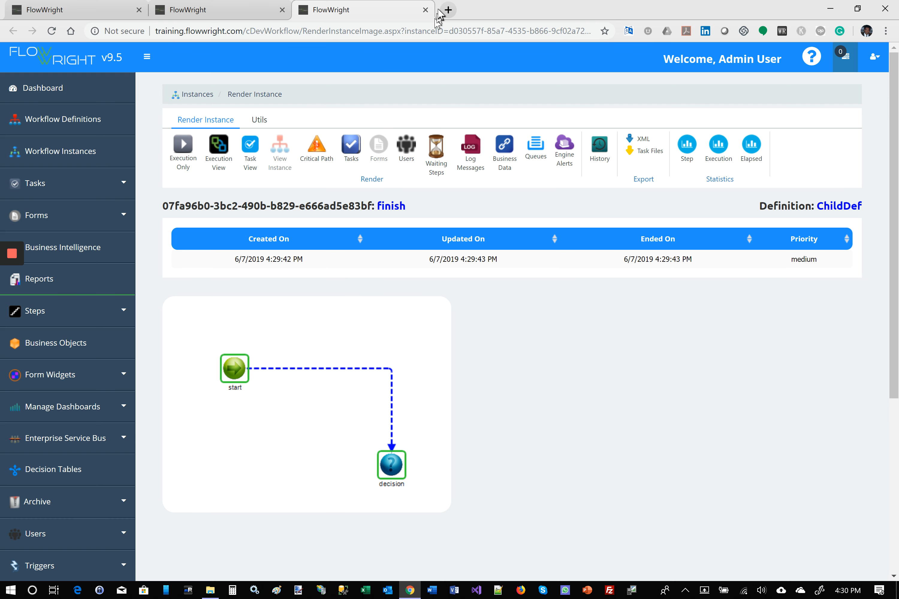
left_click(424, 11)
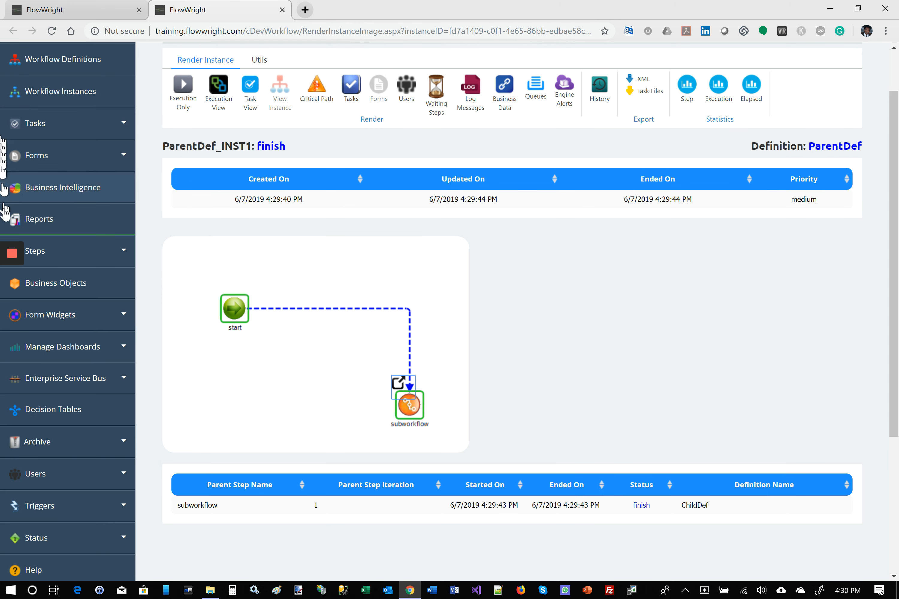